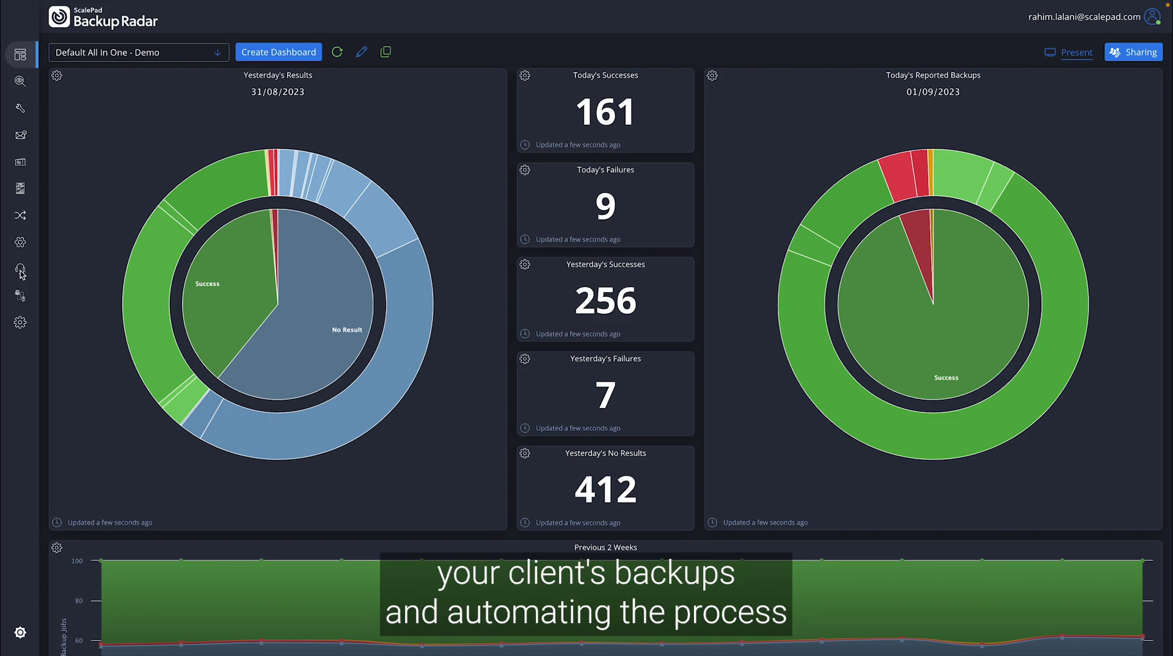
# Browse the Backup Integrations and Mailboxes tabs, then view and close the default mailbox's email log
pyautogui.click(24, 219)
pyautogui.click(200, 55)
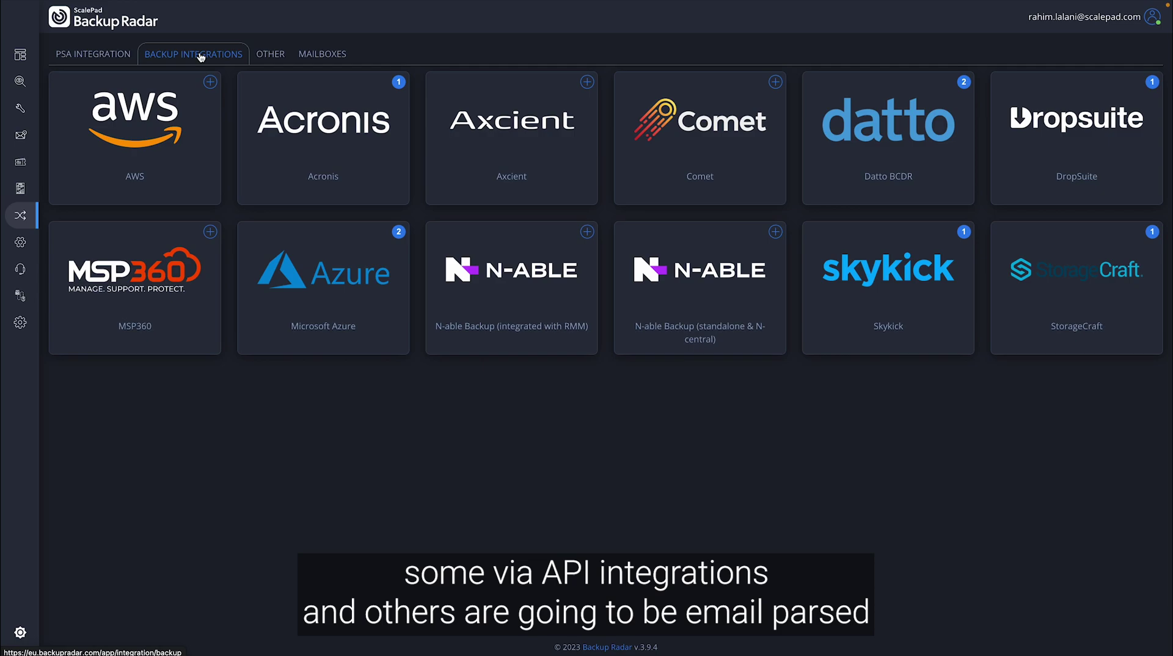
pyautogui.click(315, 55)
pyautogui.click(165, 162)
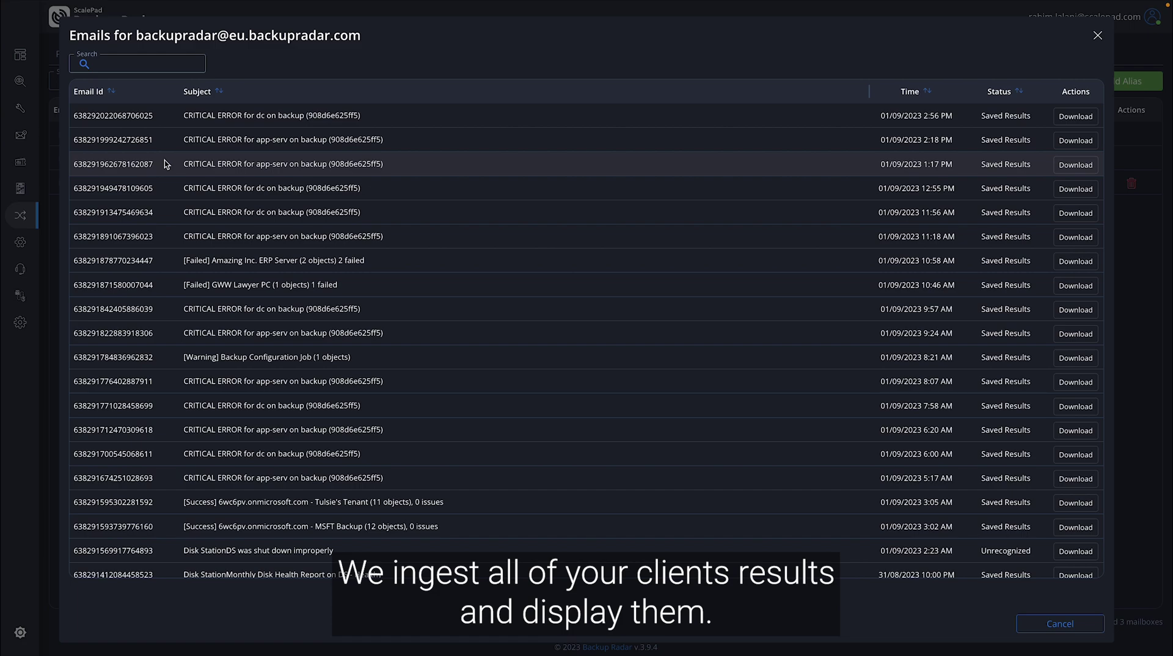
pyautogui.click(29, 60)
# Visit the dashboard, Audit screen and Automatic Ticketing Settings, ending on the 22 Scheduled Reports
pyautogui.click(52, 63)
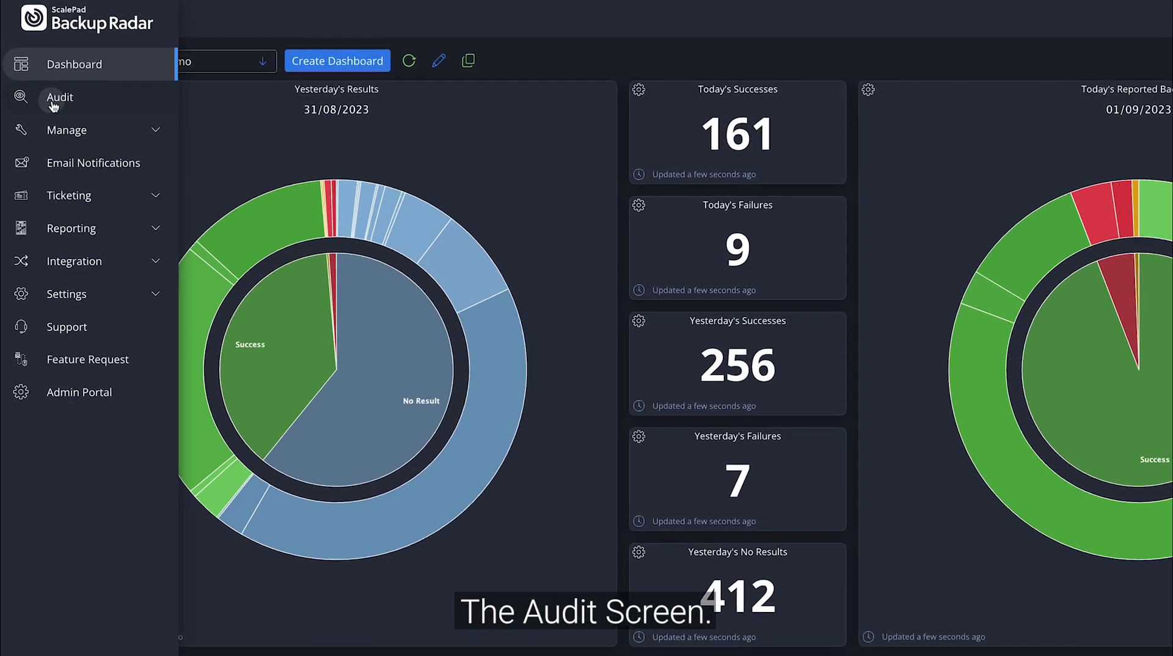
pyautogui.click(49, 80)
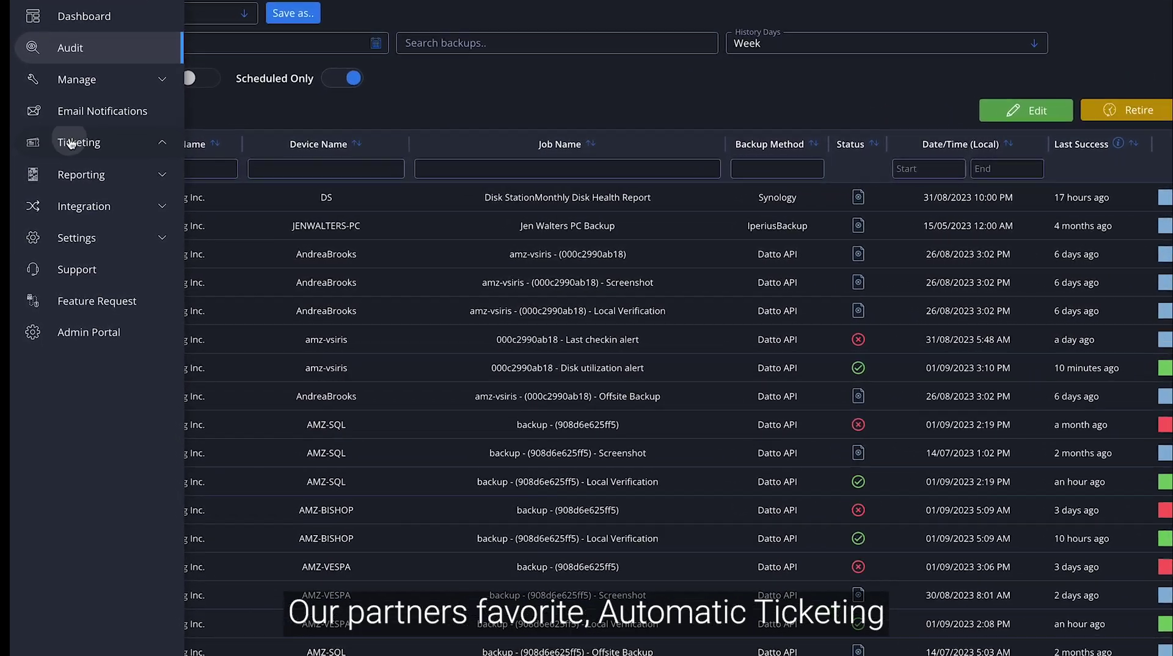
pyautogui.click(35, 162)
pyautogui.click(67, 184)
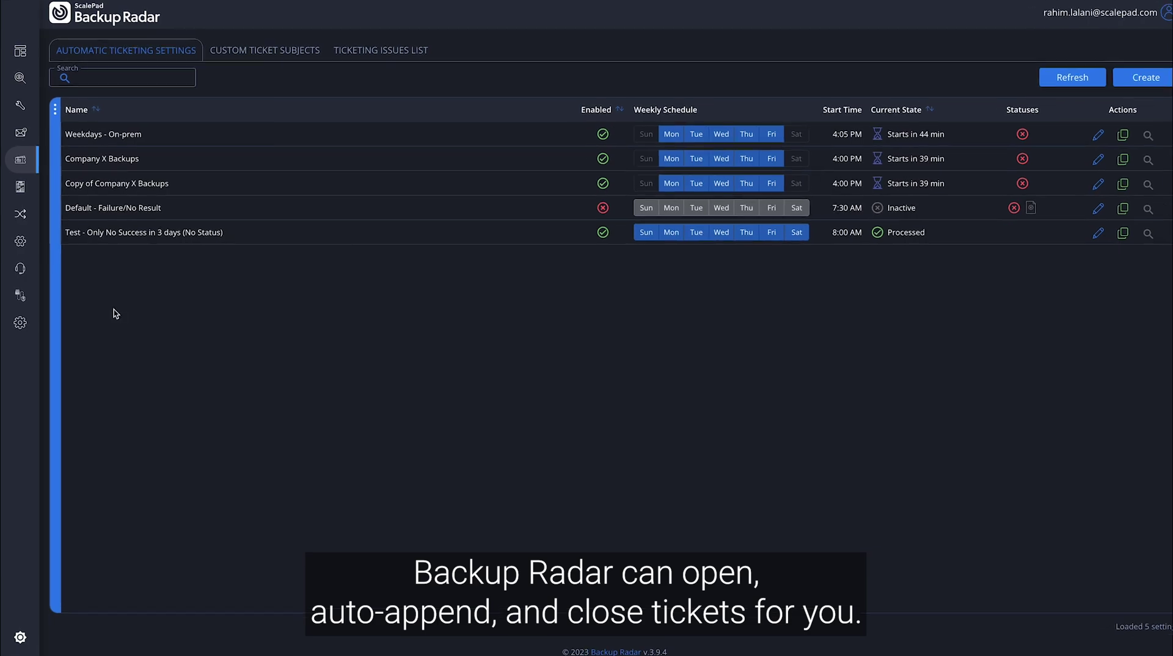
pyautogui.click(67, 153)
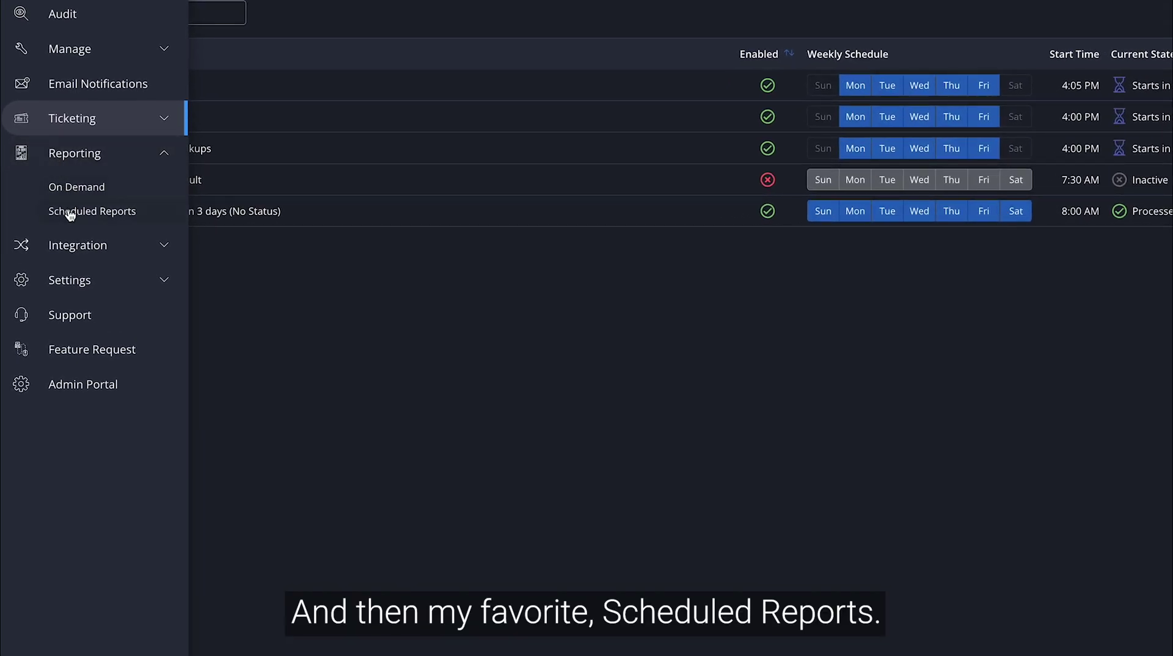
pyautogui.click(70, 211)
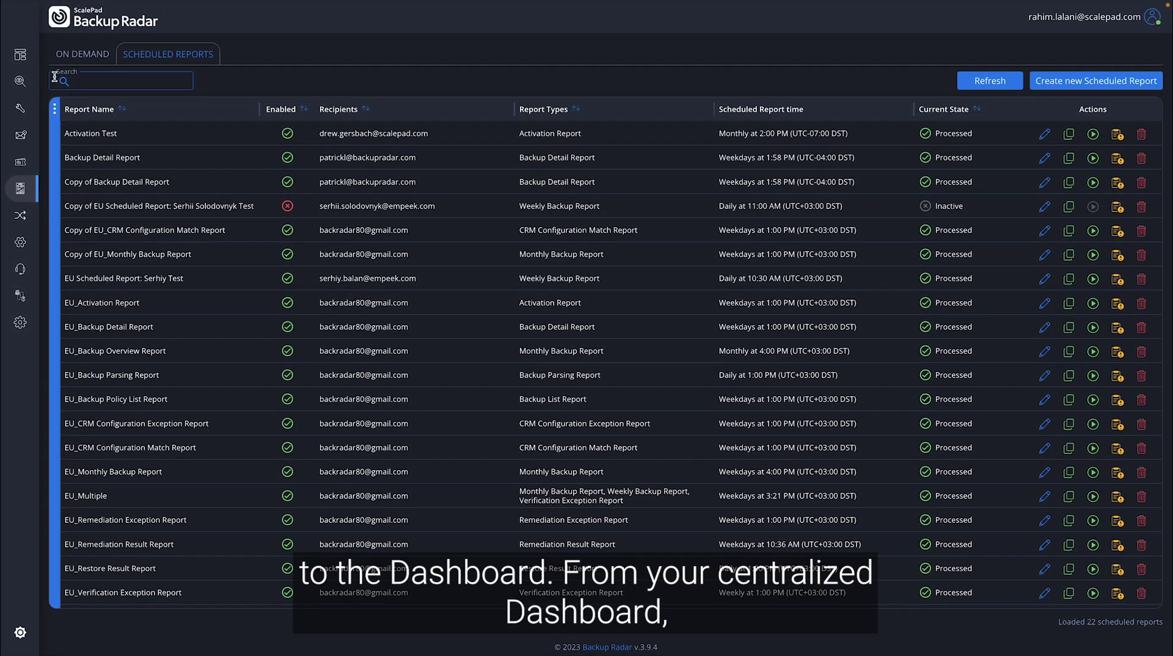
# Return from Scheduled Reports to the Default All In One - Demo dashboard
pyautogui.click(58, 59)
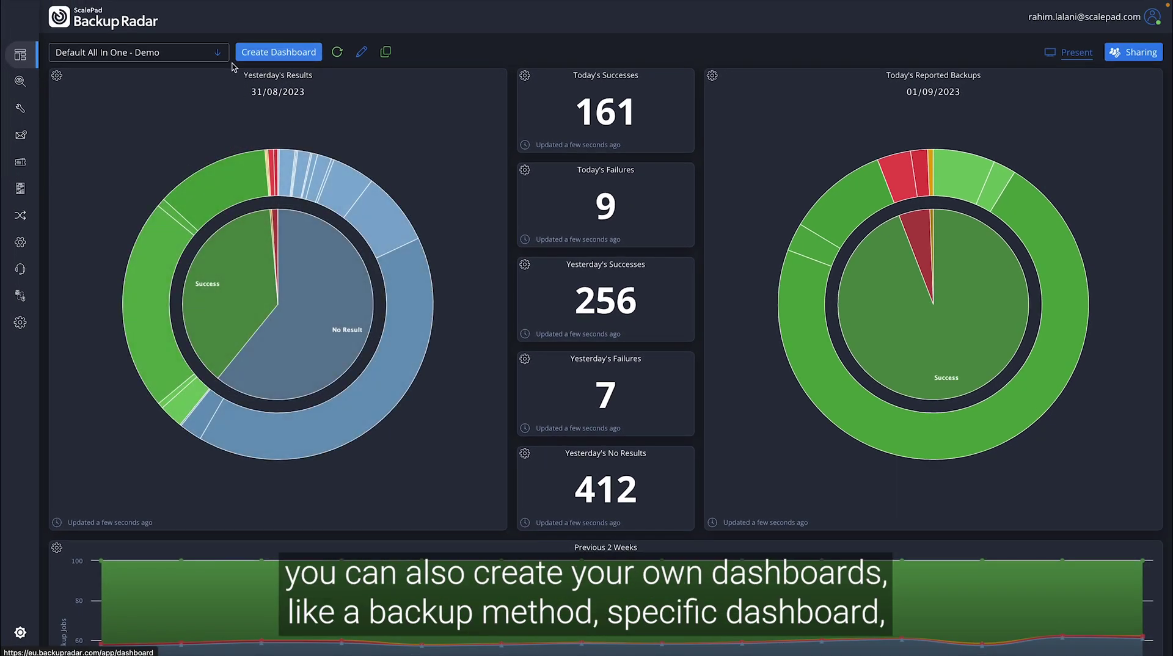
# Switch to the Backup Method, then Amazing Inc. dashboard, and view its sharing settings
pyautogui.click(218, 53)
pyautogui.click(184, 95)
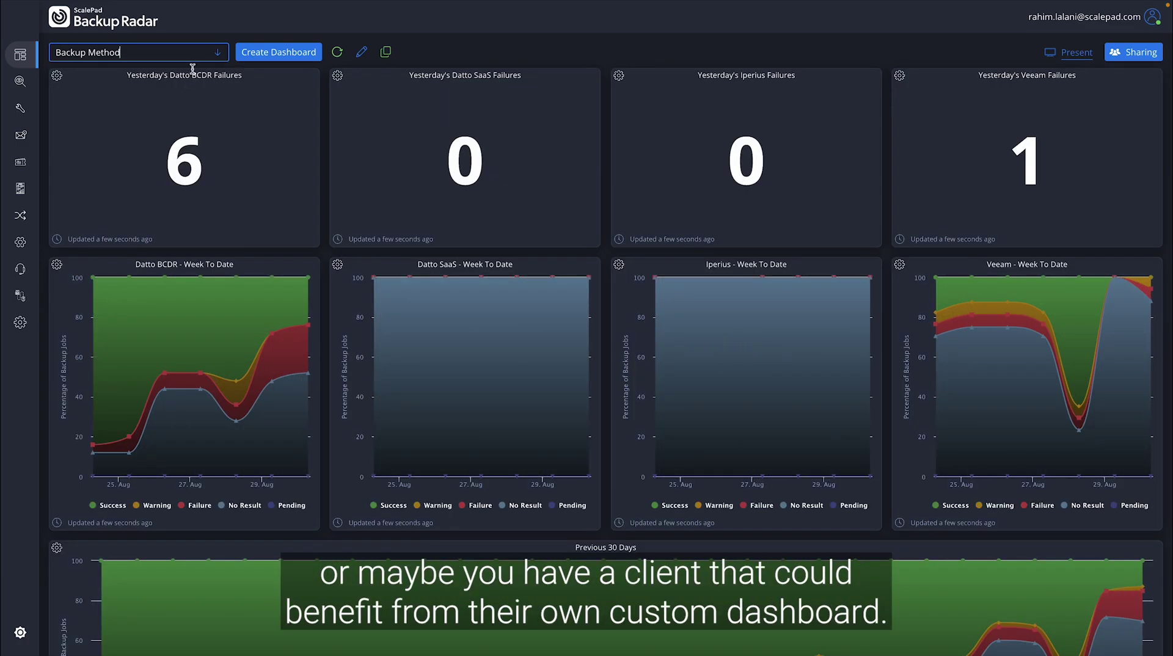
pyautogui.click(217, 52)
pyautogui.click(190, 77)
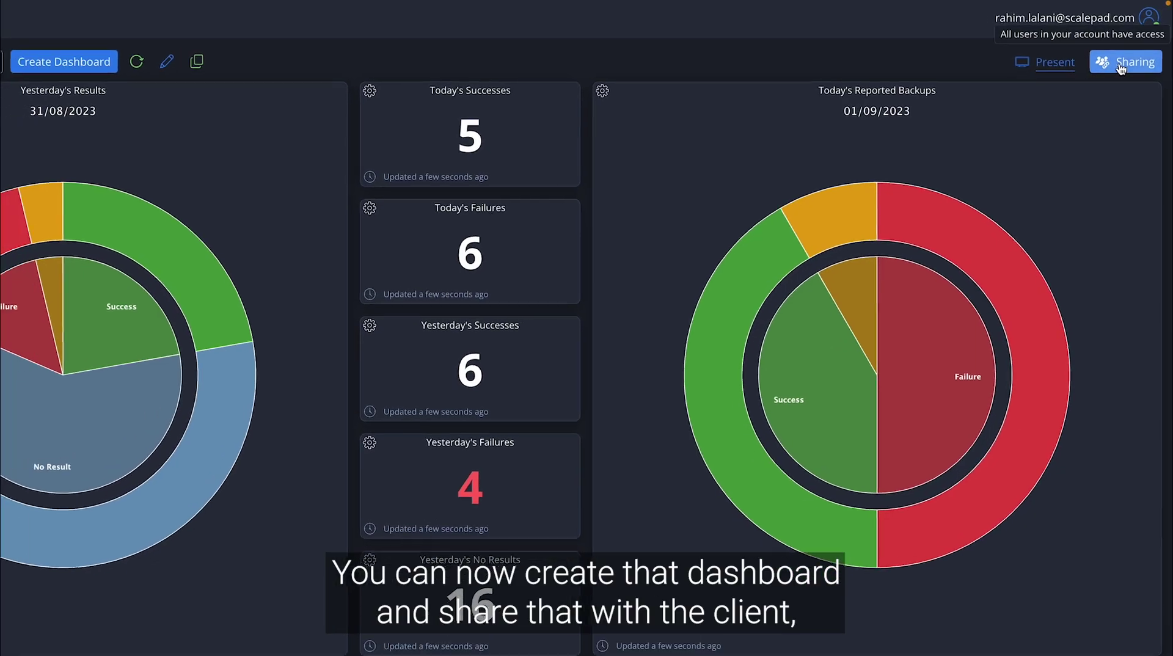
pyautogui.click(1124, 61)
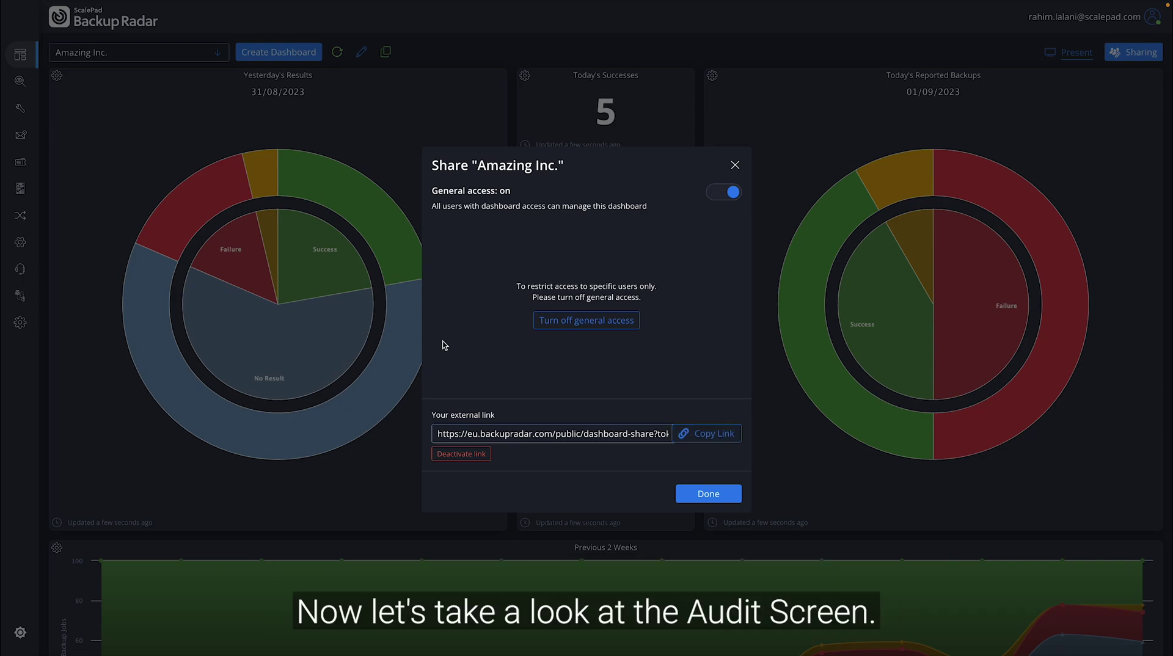
# Close the Share dialog and view the Audit screen's 27 Amazing Inc. backup jobs
pyautogui.click(21, 82)
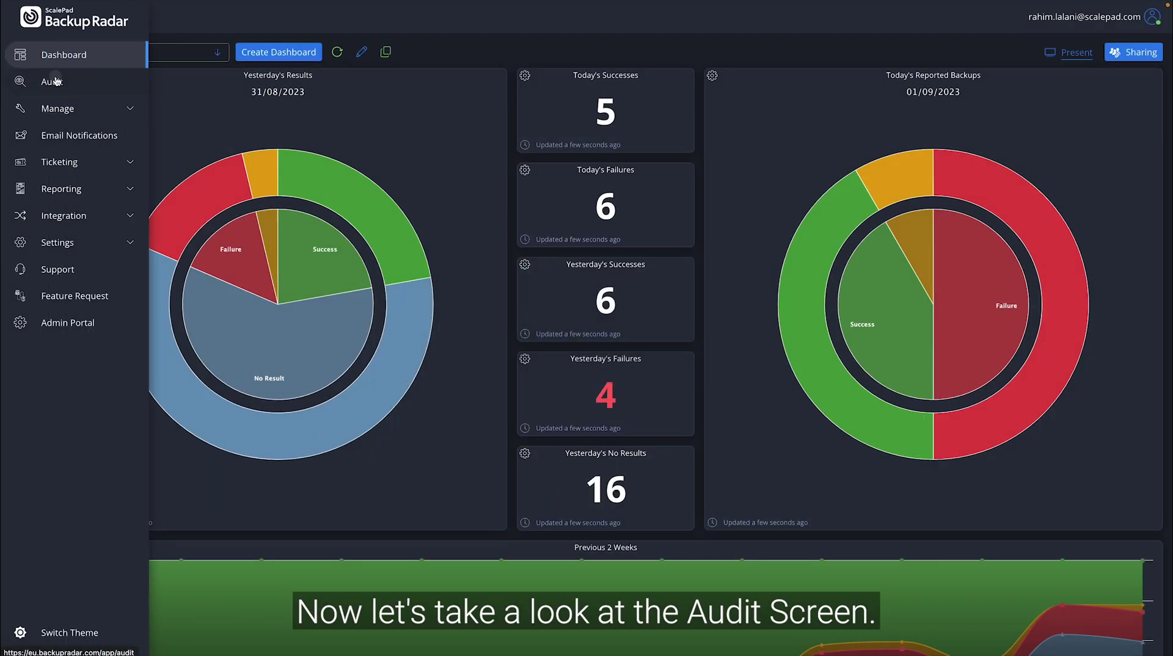
pyautogui.click(55, 79)
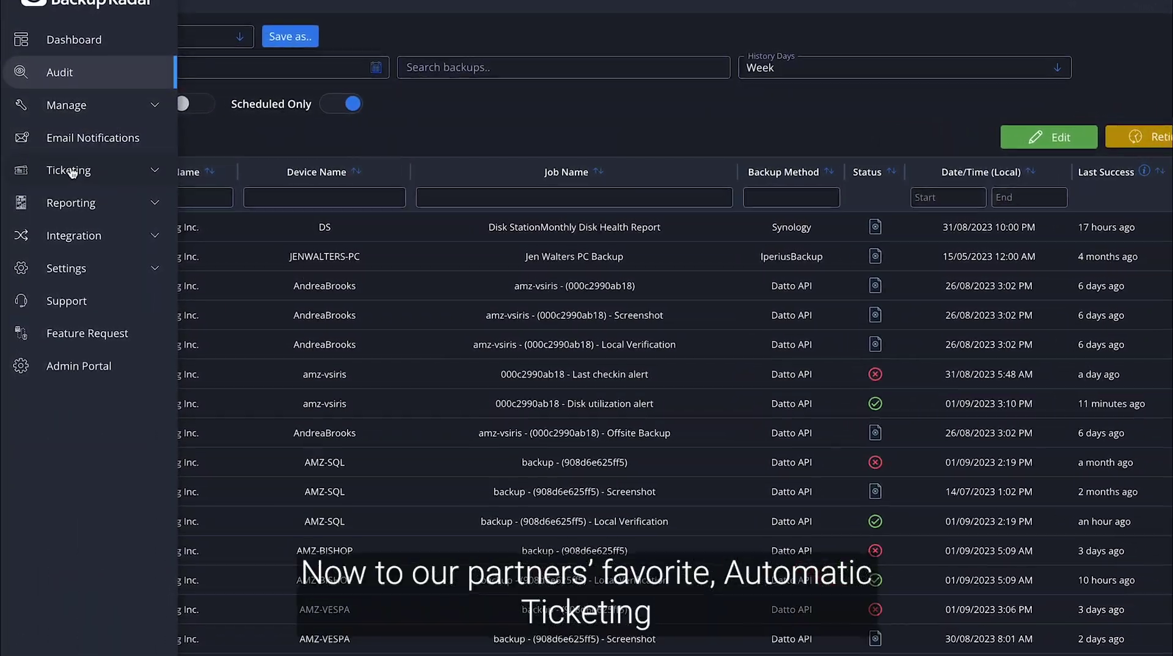
# Edit the Default - Failure/No Result ticketing profile, keeping ticket grouping by Device Name
pyautogui.click(72, 171)
pyautogui.click(82, 202)
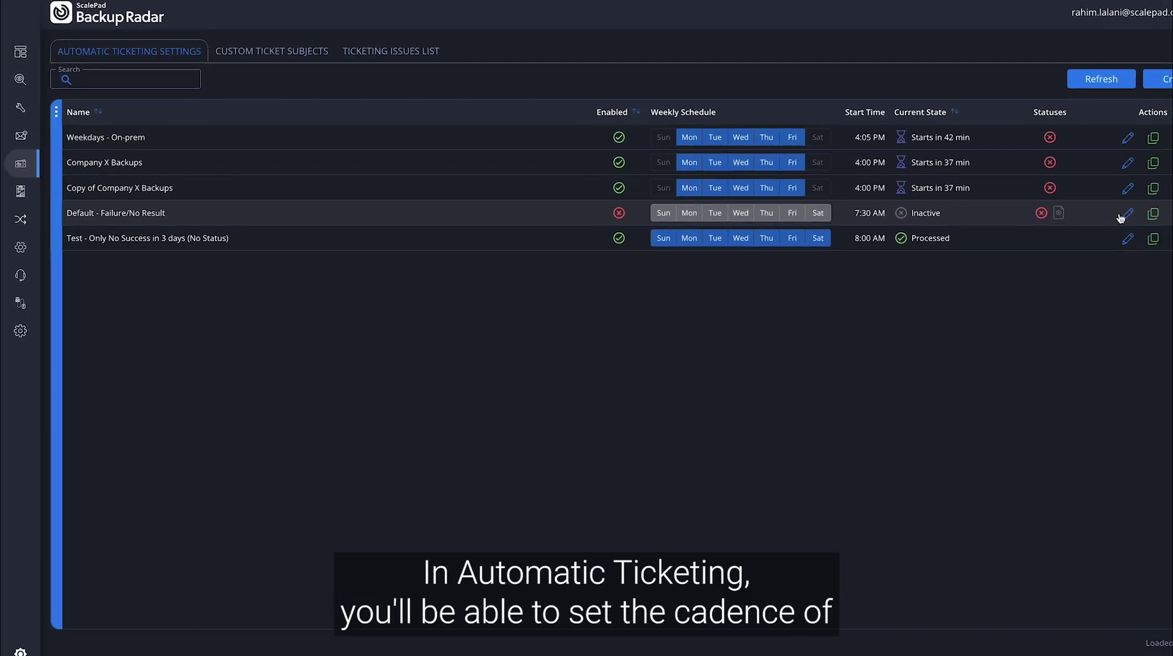
pyautogui.click(1106, 220)
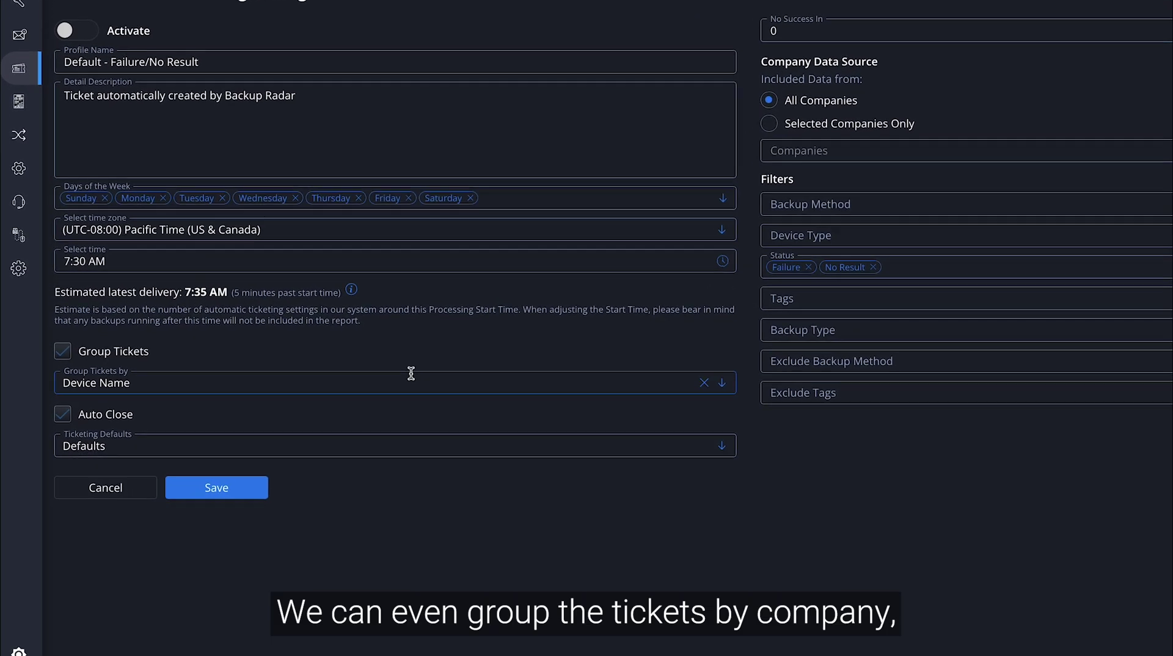
pyautogui.click(427, 374)
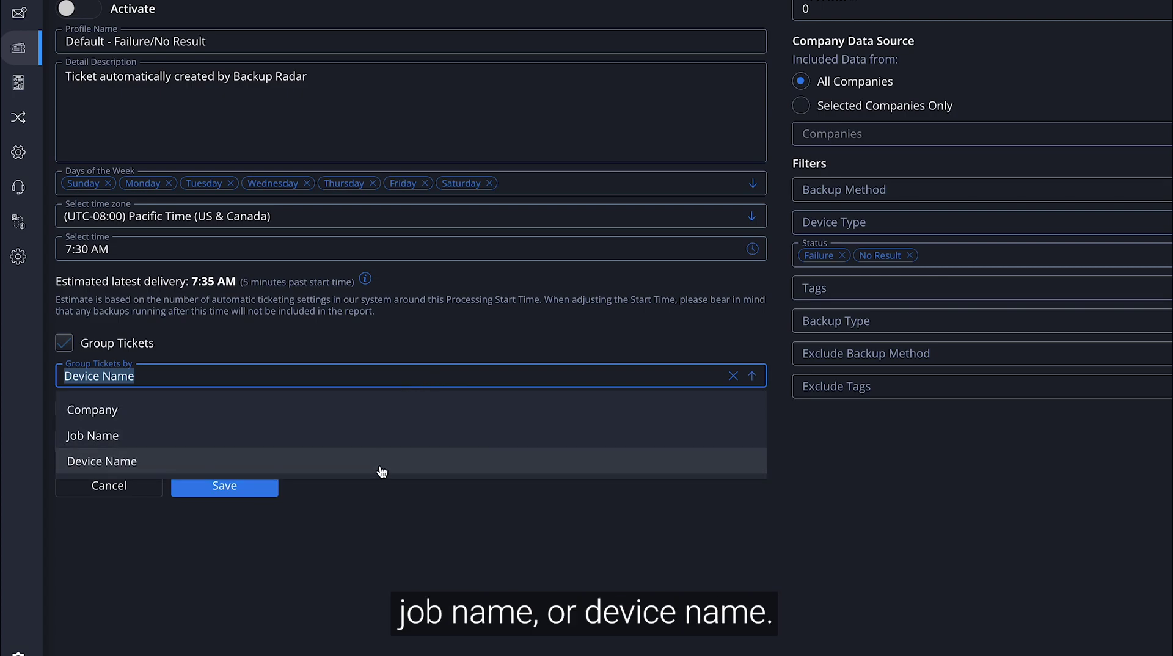
pyautogui.click(391, 542)
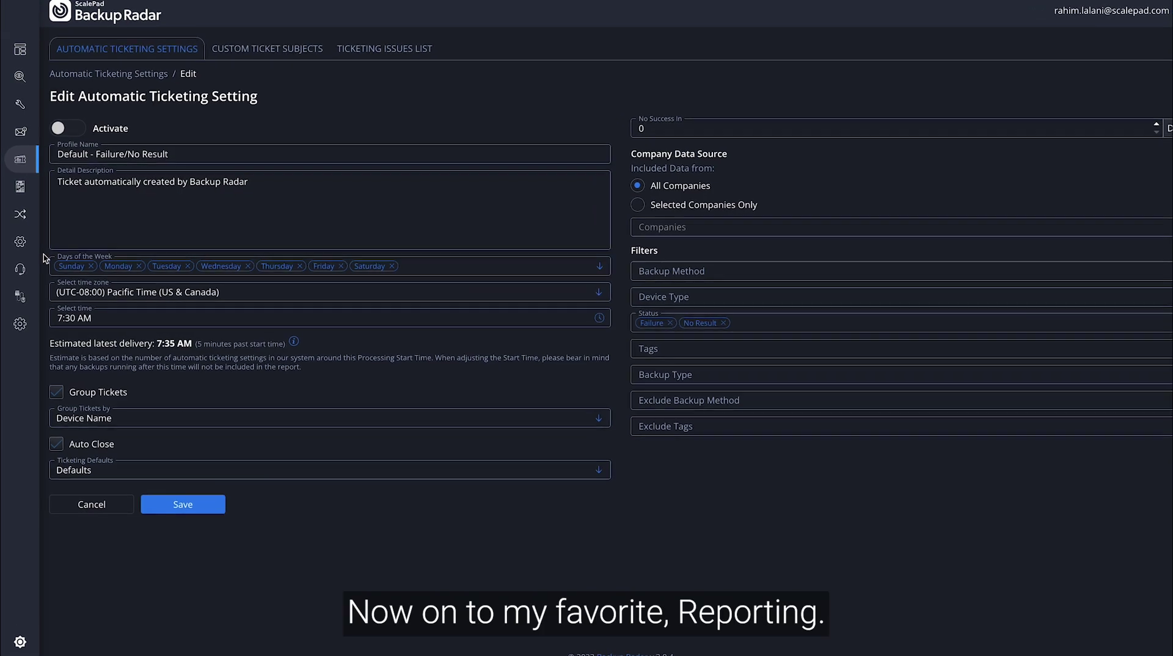
# Browse the On Demand backup, compliance and administrative reports, then the 22 Scheduled Reports
pyautogui.moveTo(20, 186)
pyautogui.click(70, 166)
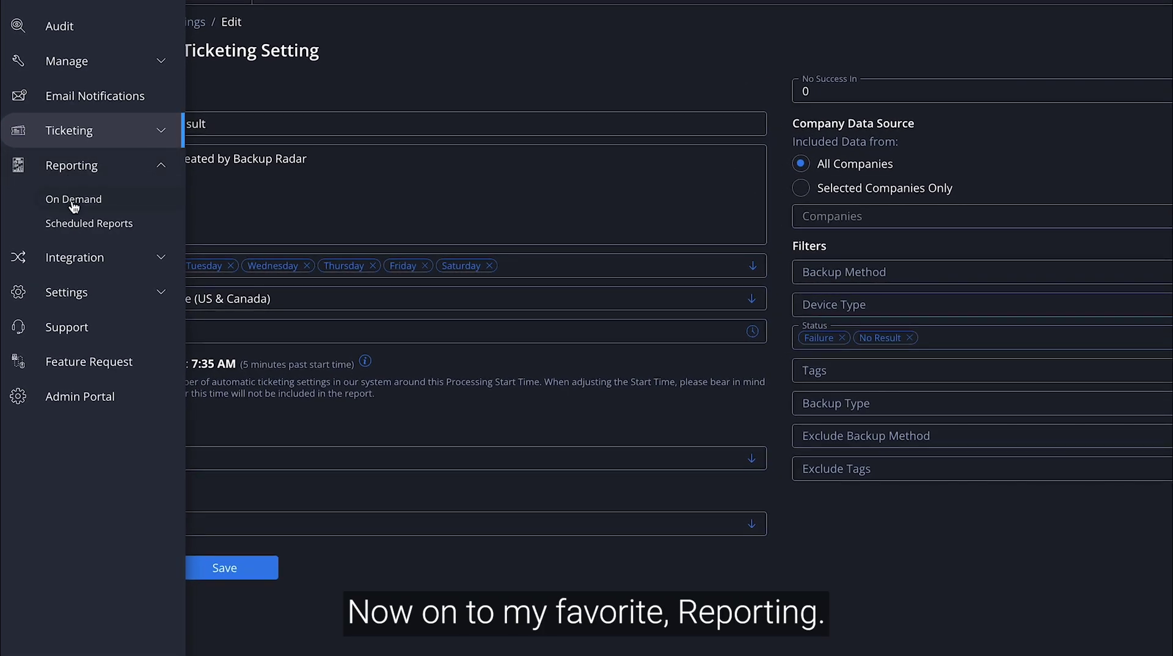
pyautogui.click(73, 202)
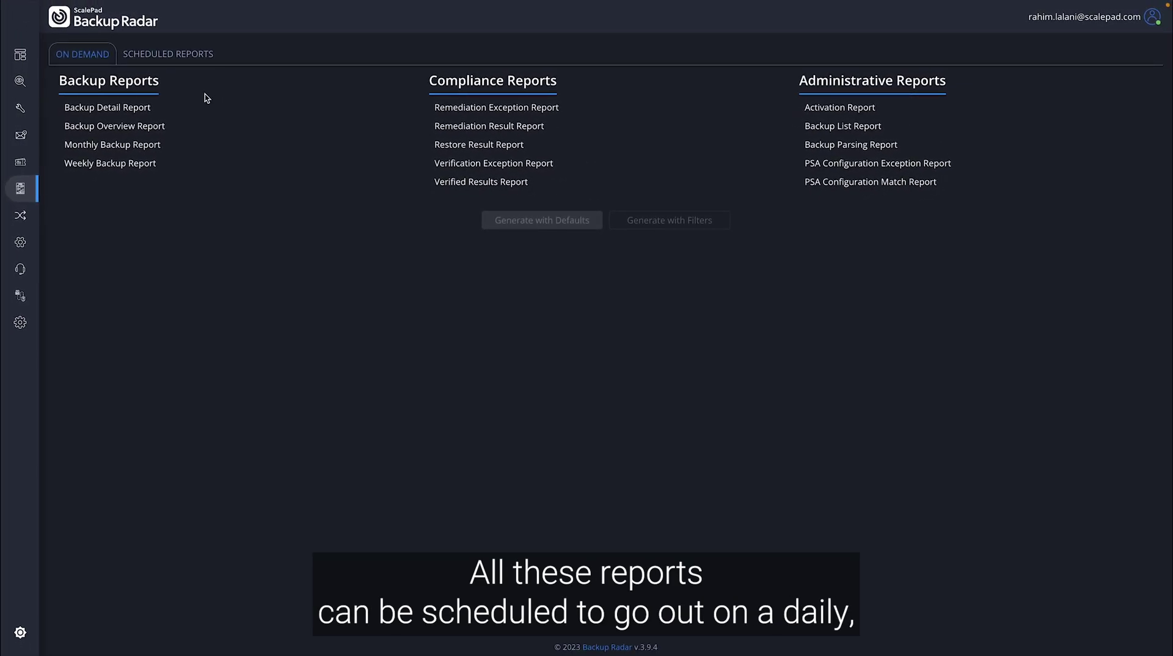
pyautogui.click(198, 56)
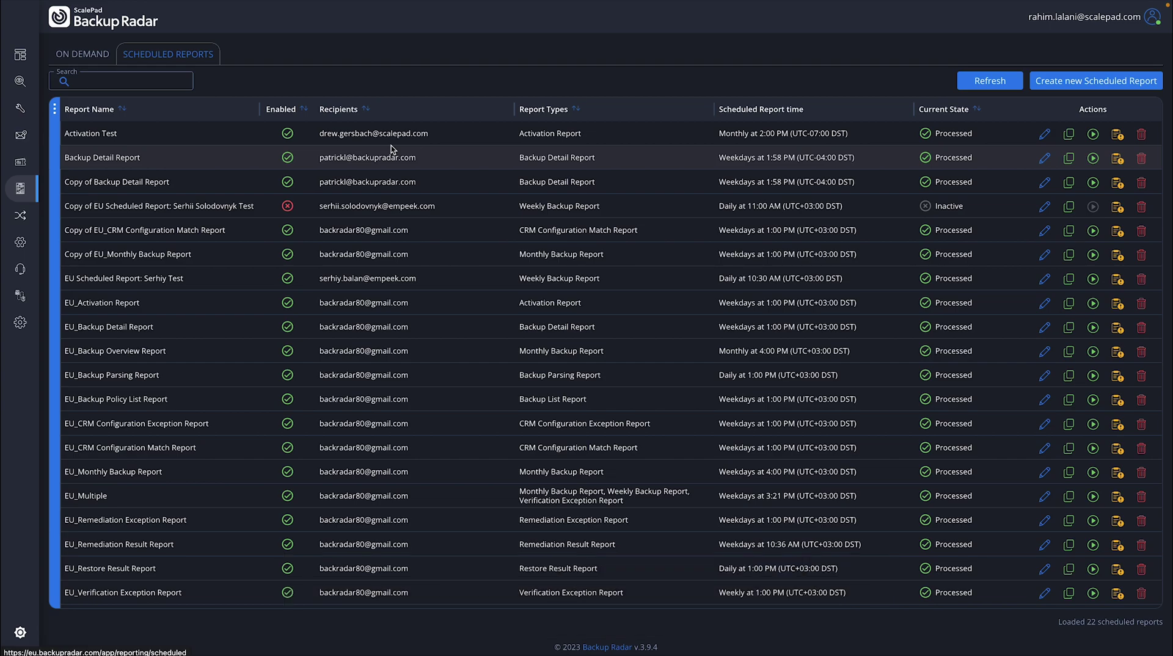
# Return from Scheduled Reports to the Amazing Inc. dashboard
pyautogui.moveTo(20, 55)
pyautogui.click(53, 56)
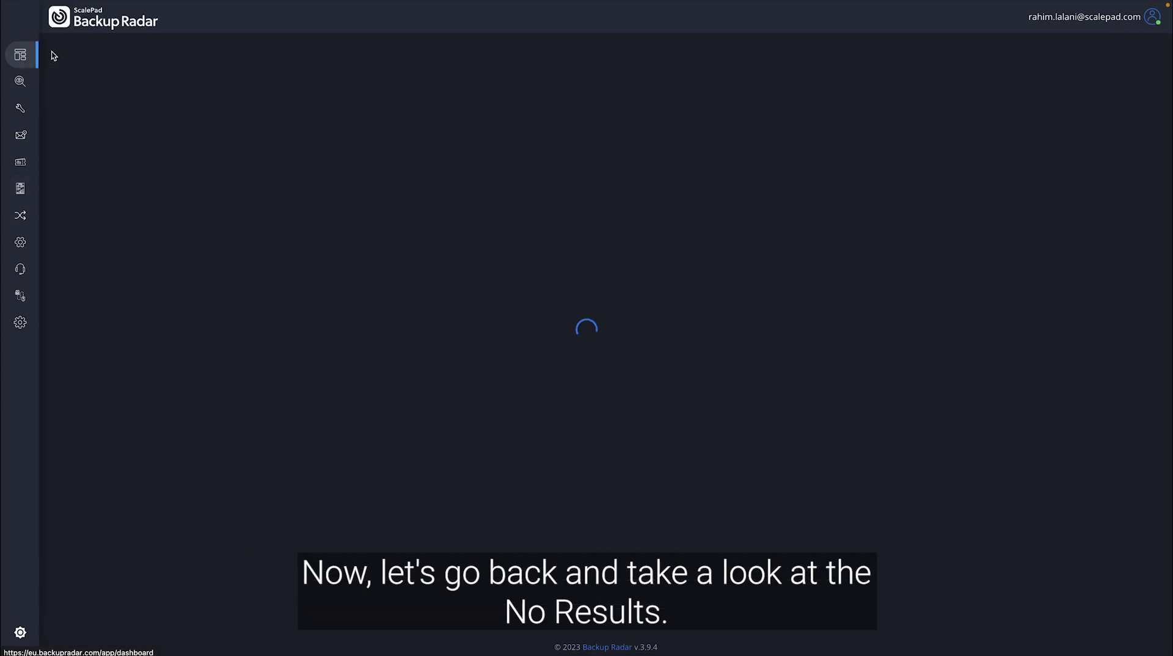